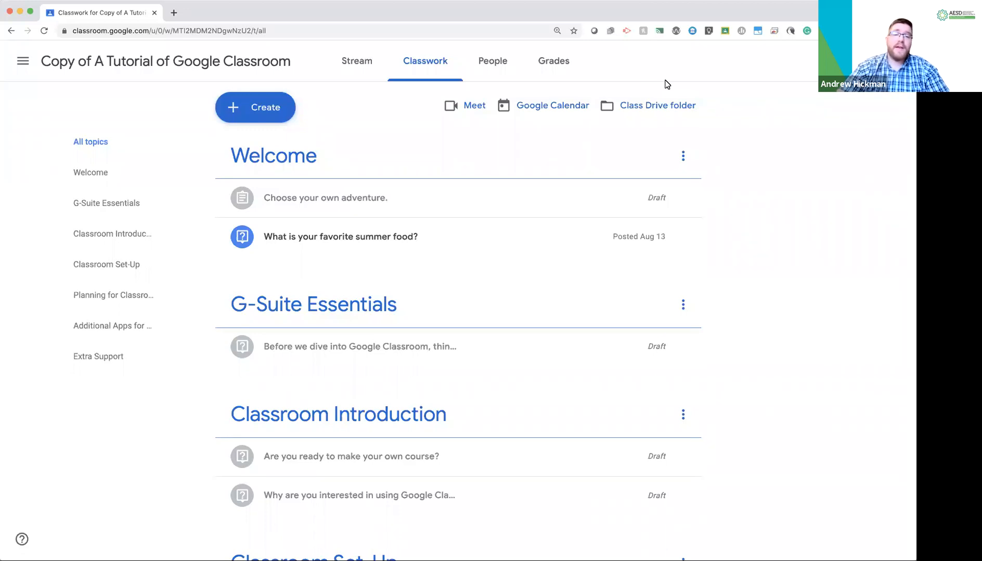
- Create a new assignment titled "Choose your own destination."
click(255, 115)
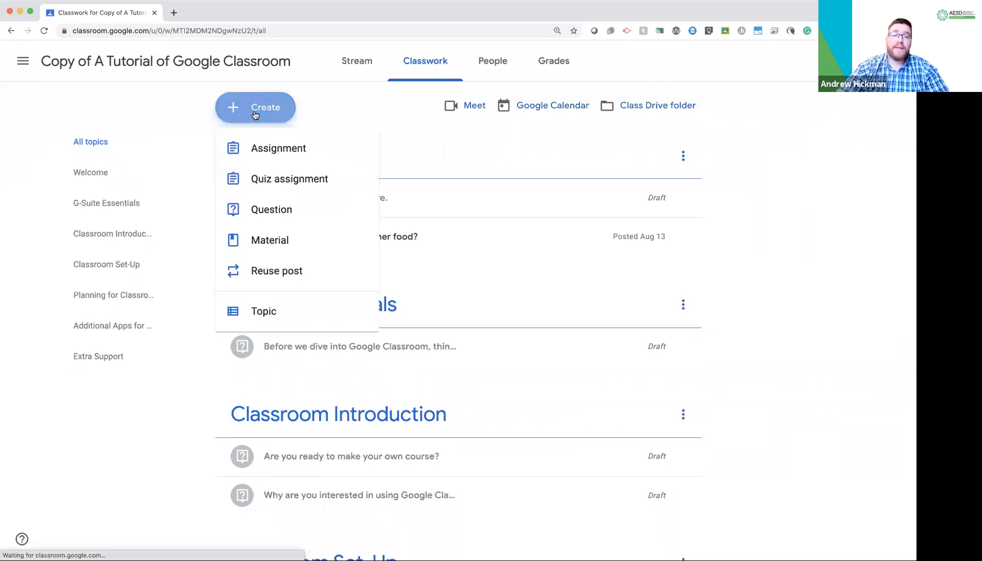
click(264, 156)
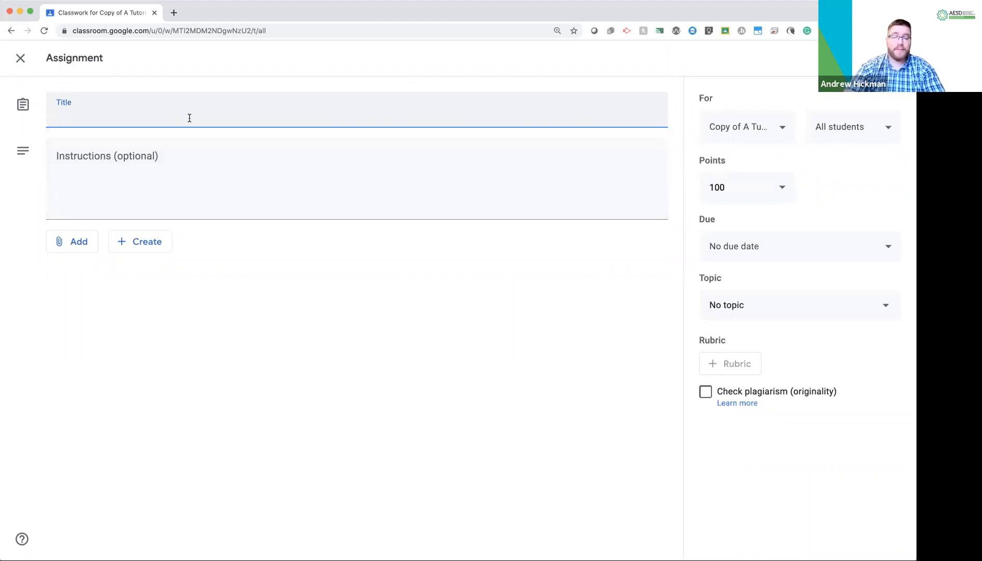
text(Choose your ow)
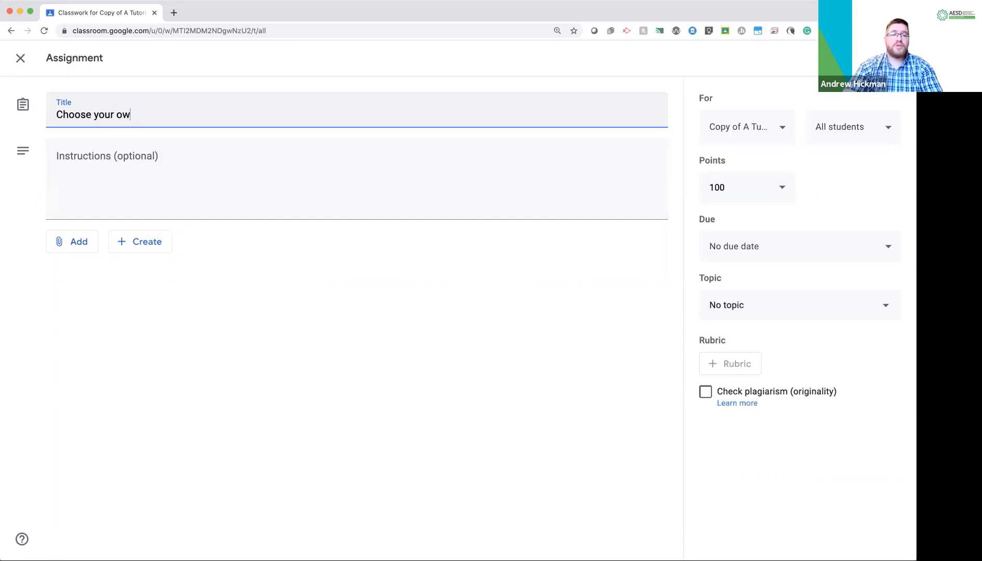
text(n destination.)
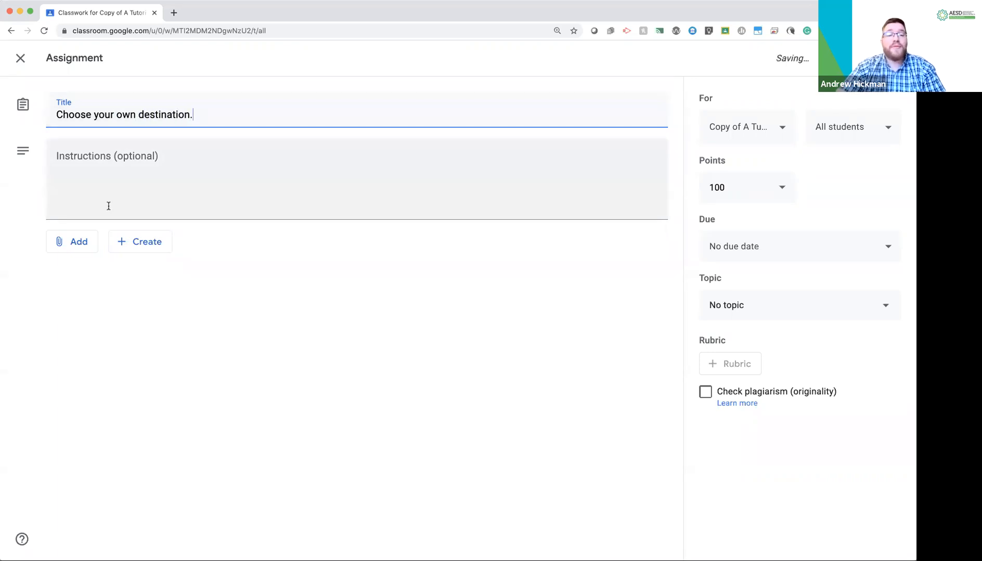
click(135, 163)
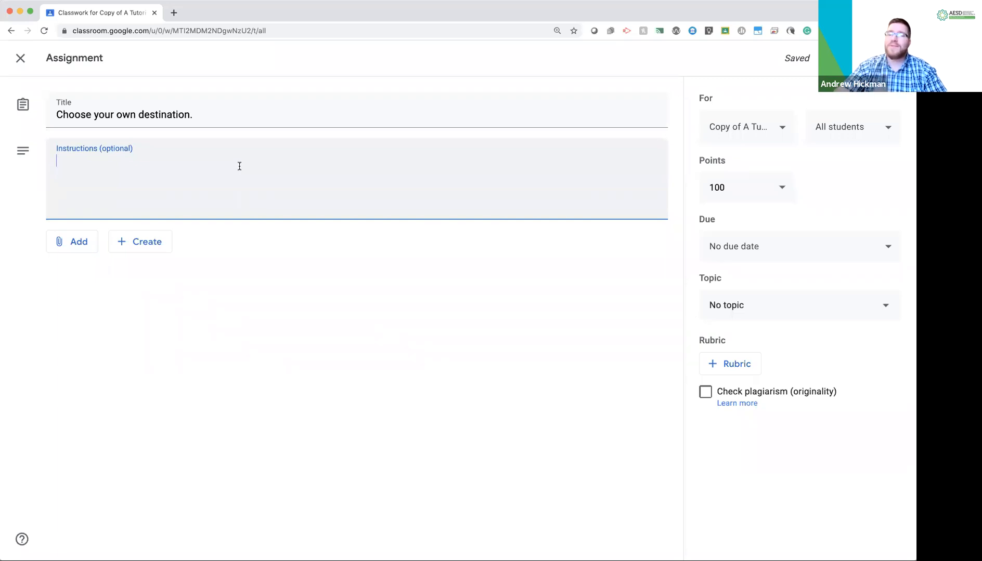
key(Return)
key(Return)
key(Return)
key(Return)
key(Return)
key(Return)
key(Return)
key(Return)
key(Return)
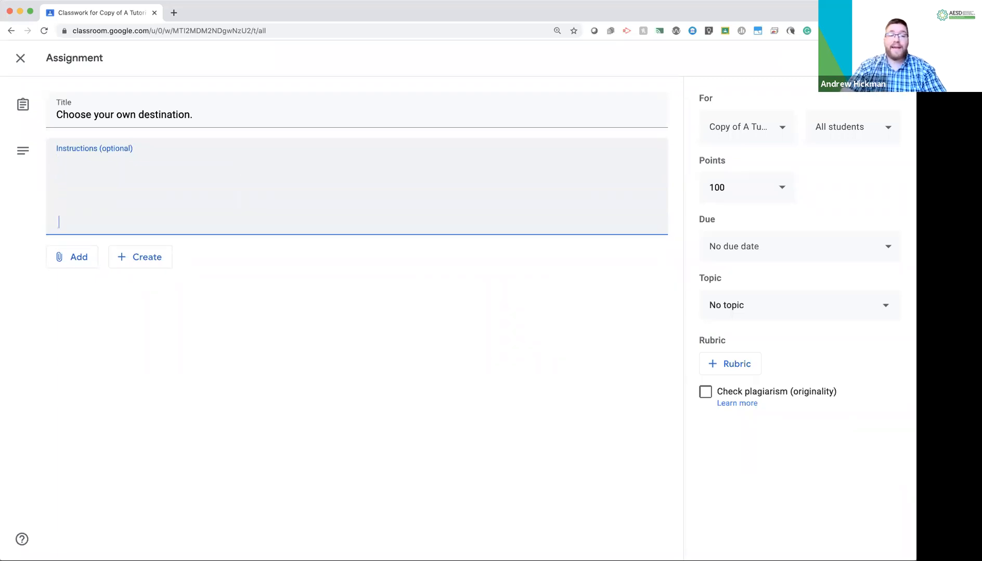
key(Return)
key(Return)
key(Return)
key(Return)
key(Return)
key(Return)
key(Return)
key(Return)
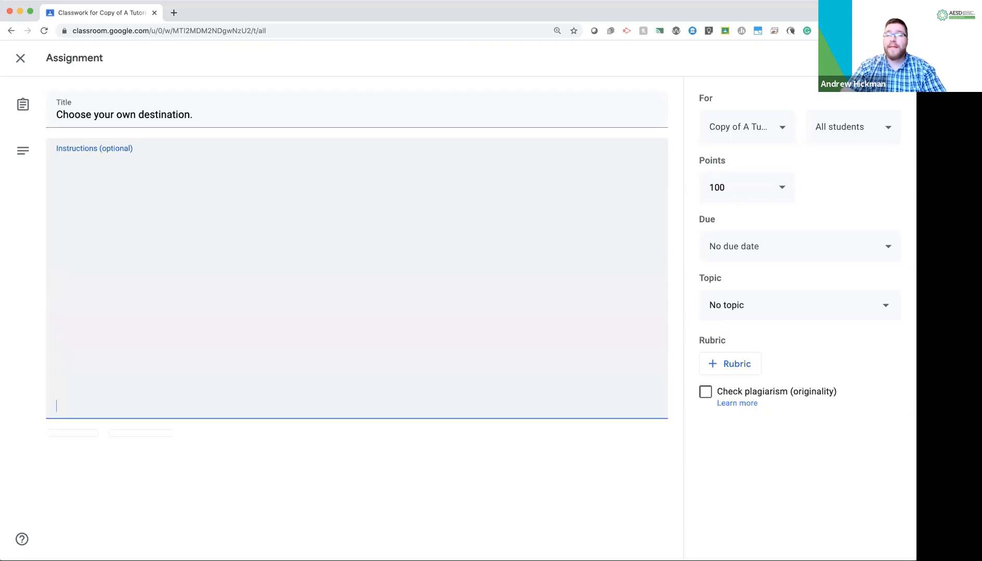
key(BackSpace)
key(BackSpace)
key(BackSpace)
key(BackSpace)
key(BackSpace)
key(BackSpace)
key(BackSpace)
key(BackSpace)
key(BackSpace)
key(BackSpace)
key(BackSpace)
key(BackSpace)
key(BackSpace)
key(BackSpace)
key(BackSpace)
key(BackSpace)
key(BackSpace)
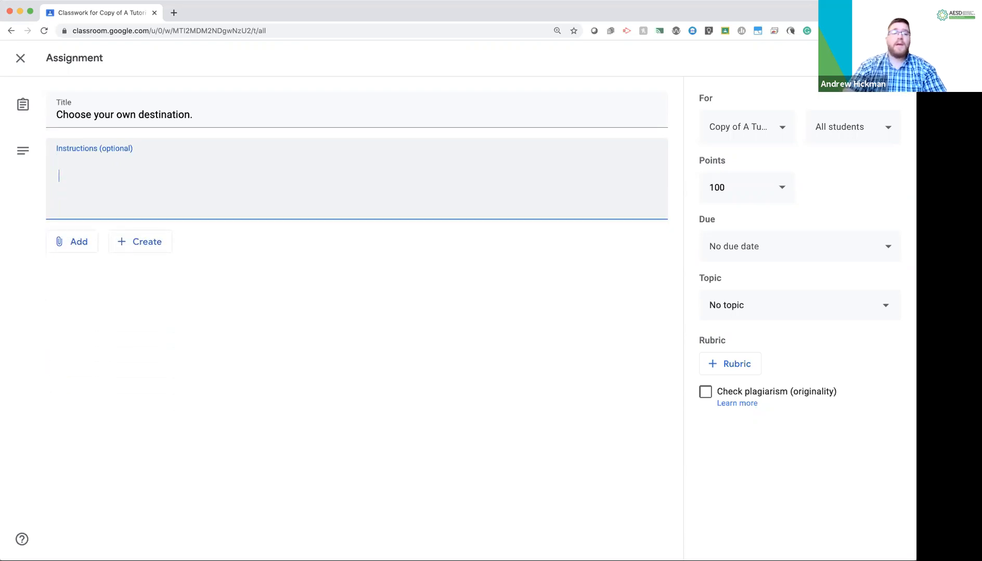
click(42, 263)
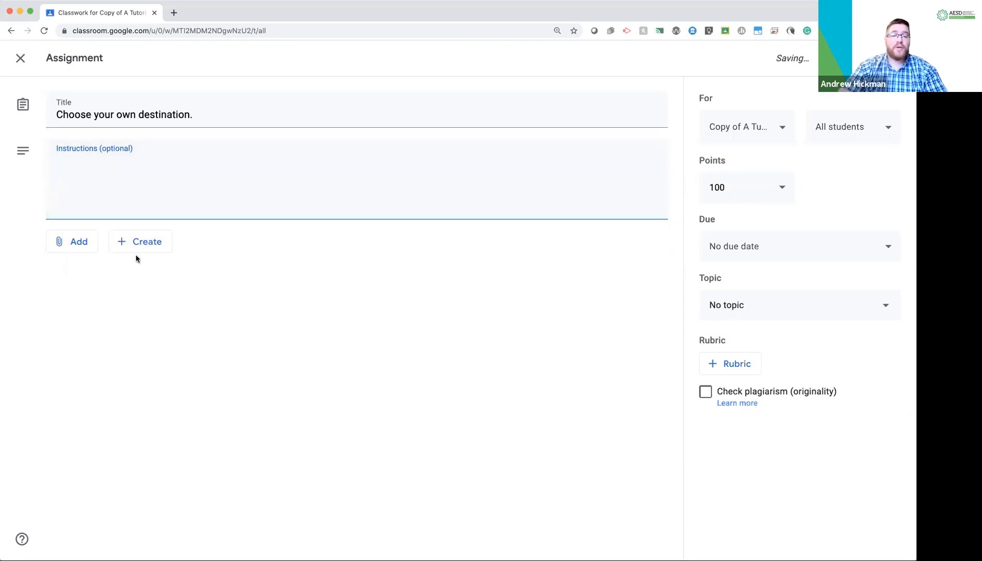
click(78, 244)
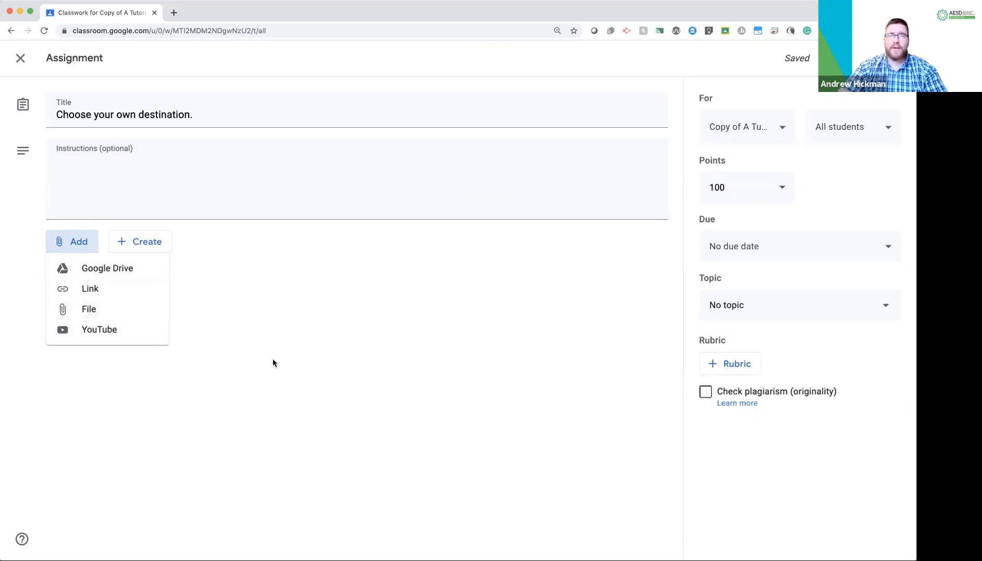
click(303, 375)
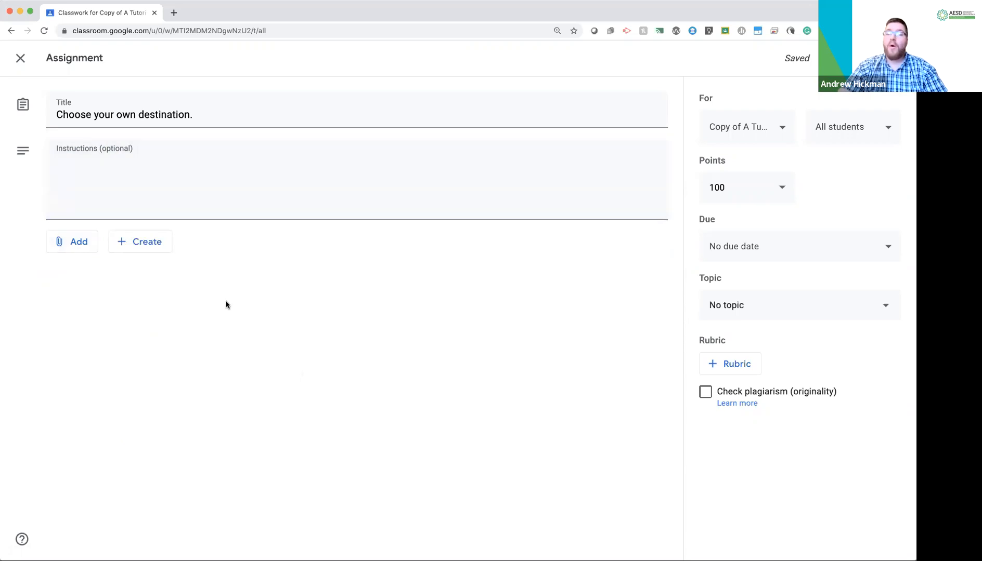
click(141, 239)
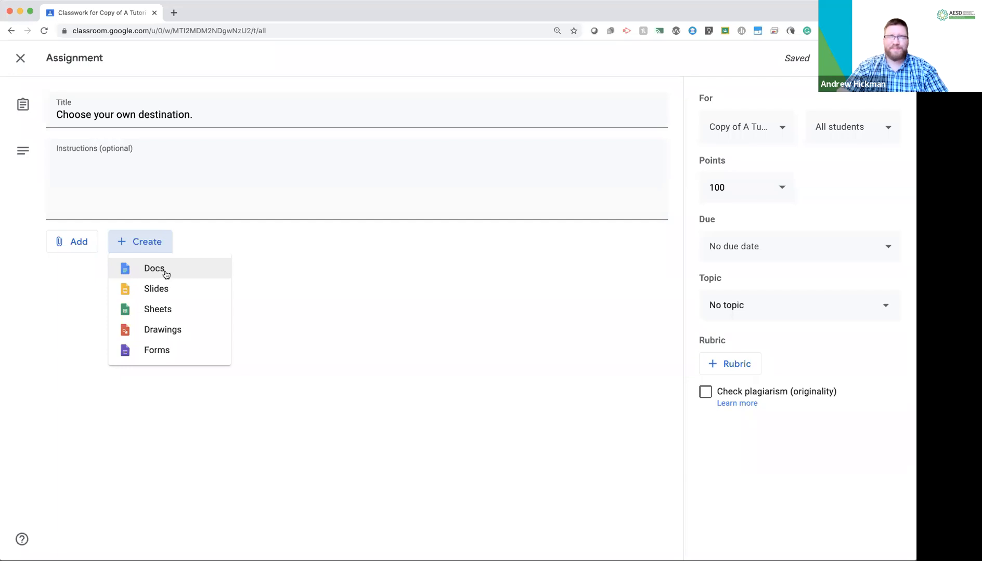
click(87, 284)
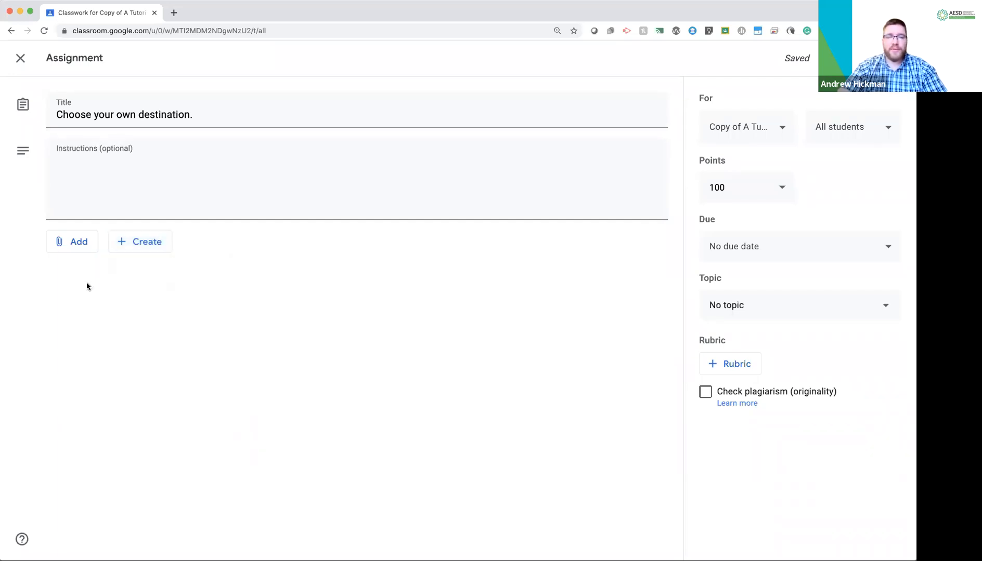
- Attach the "Choose your own Destination" document from Google Drive to the assignment
click(88, 246)
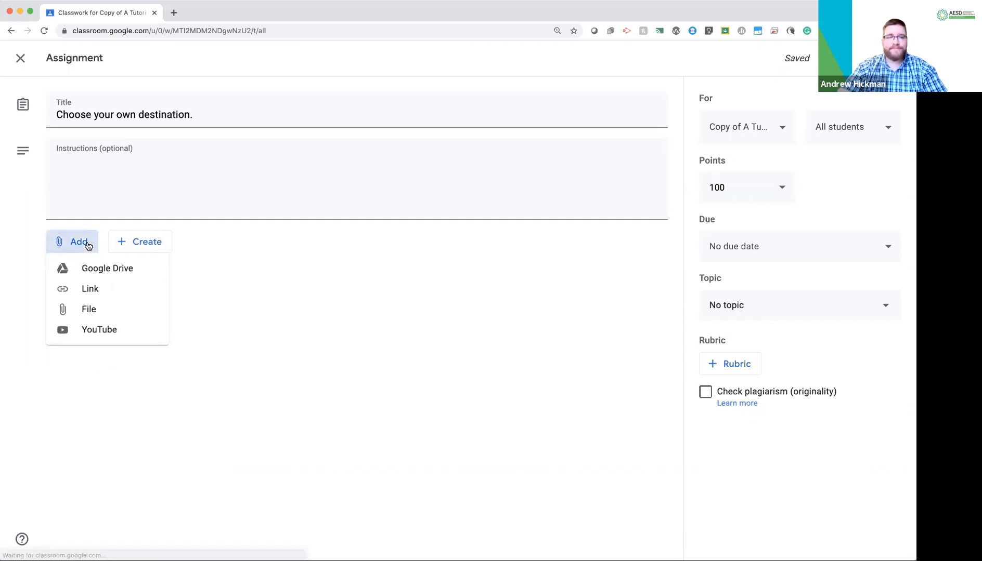
click(106, 271)
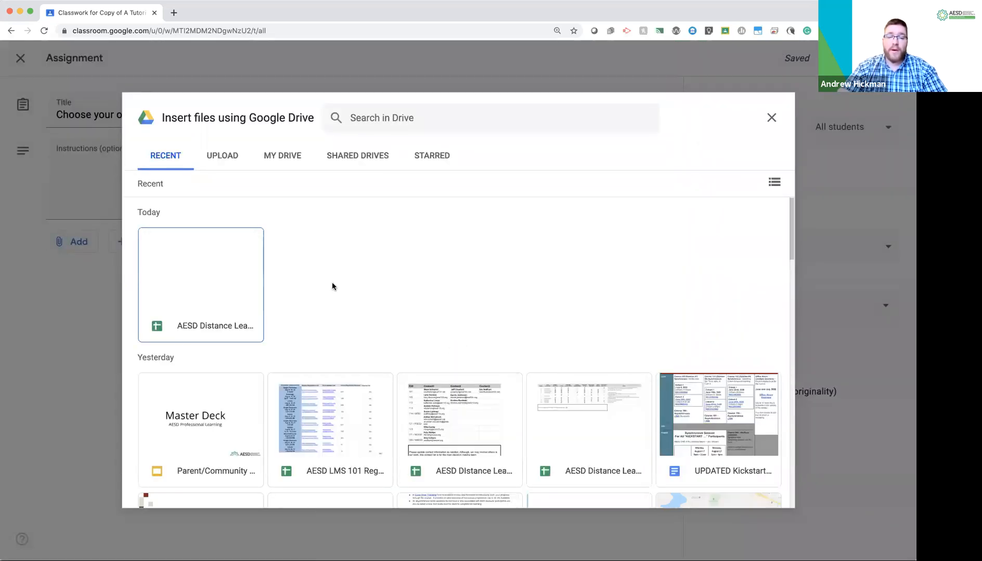
scroll(333, 285, down, 5)
scroll(332, 285, down, 5)
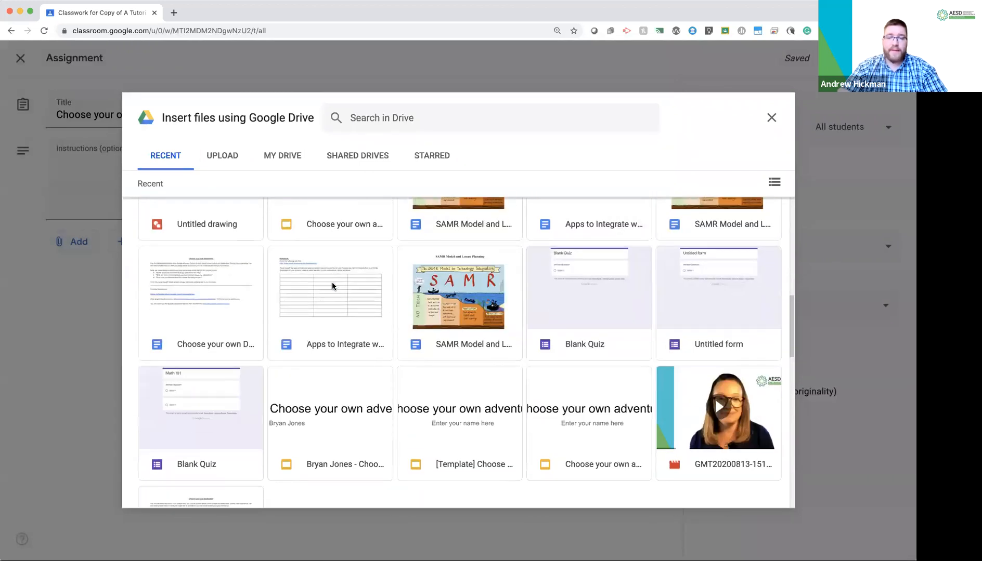
scroll(332, 285, down, 1)
click(222, 253)
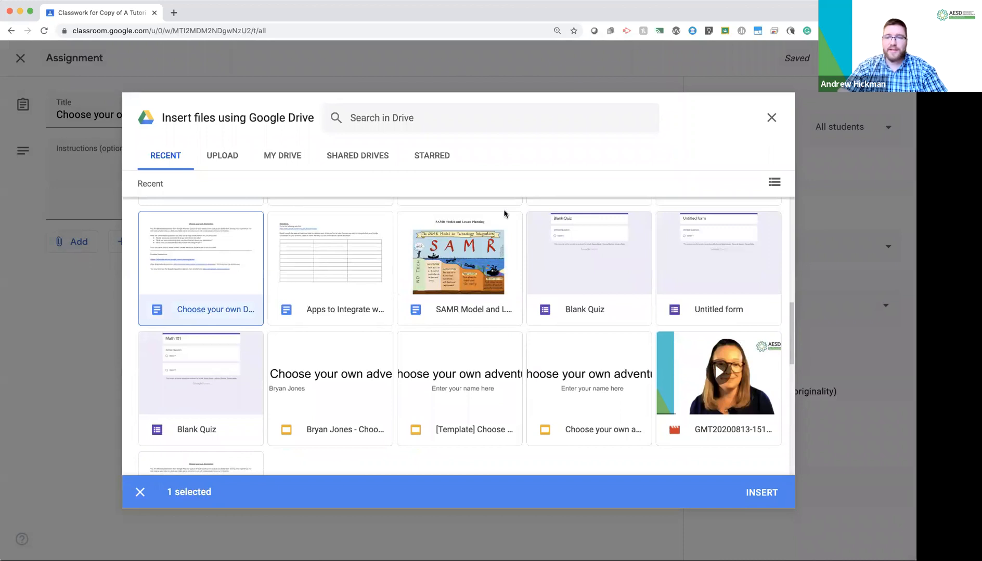
click(762, 492)
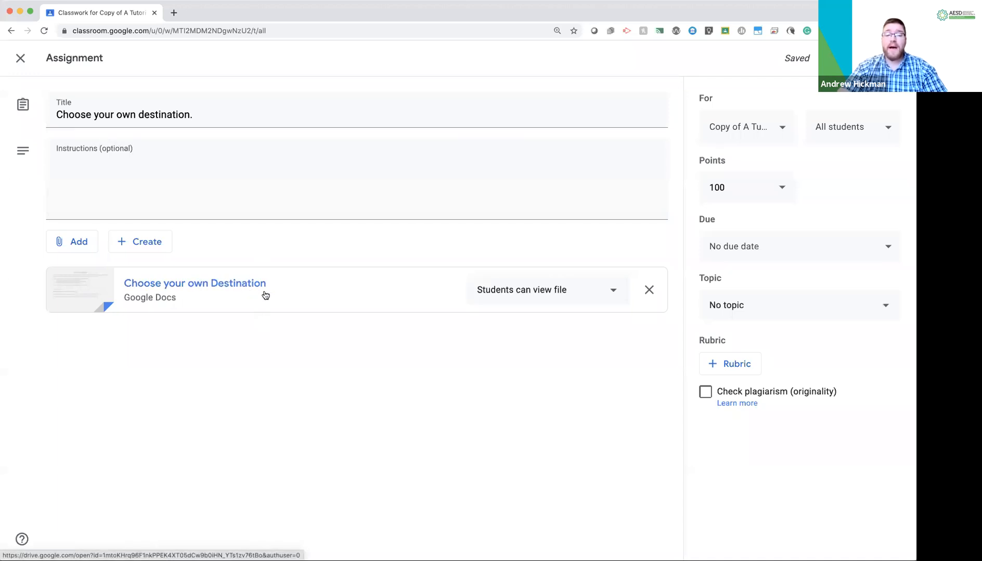
click(130, 249)
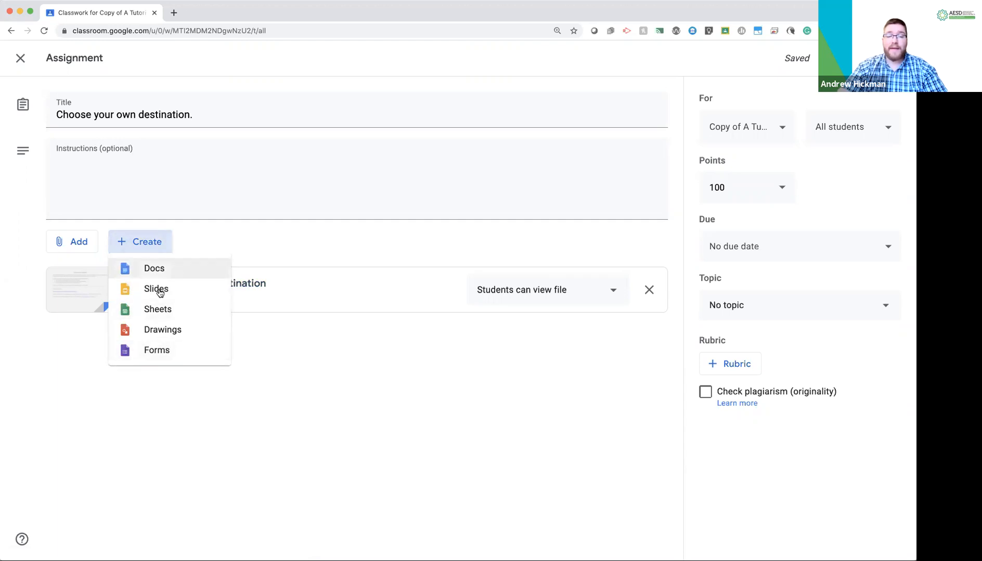
click(137, 242)
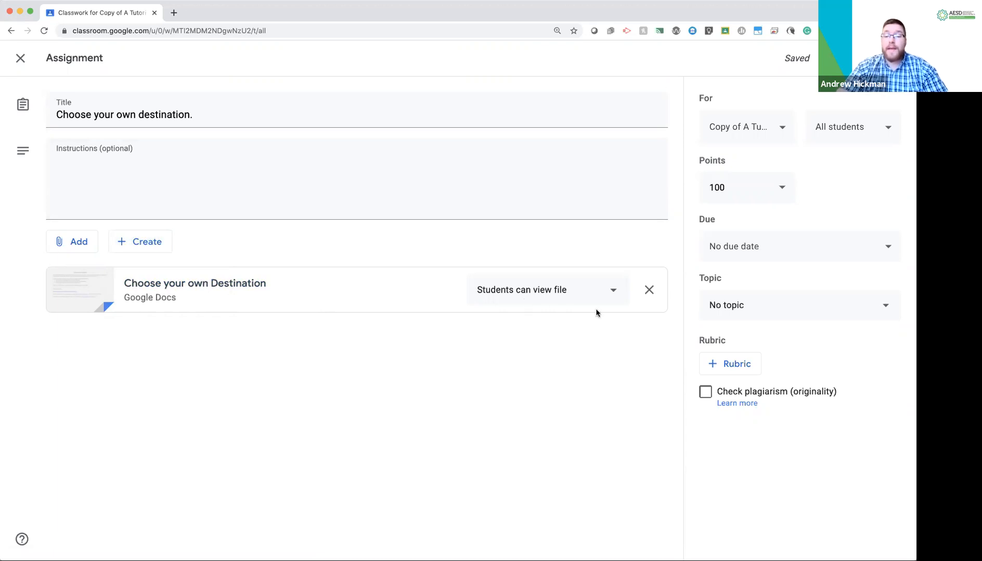
- Set the attached document's sharing option to "Make a copy for each student"
click(617, 294)
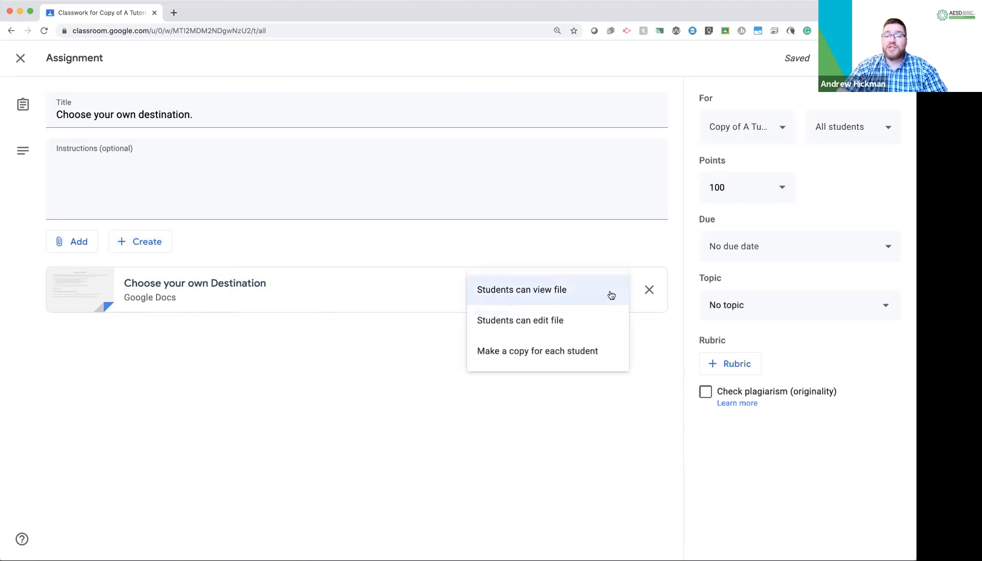
click(588, 321)
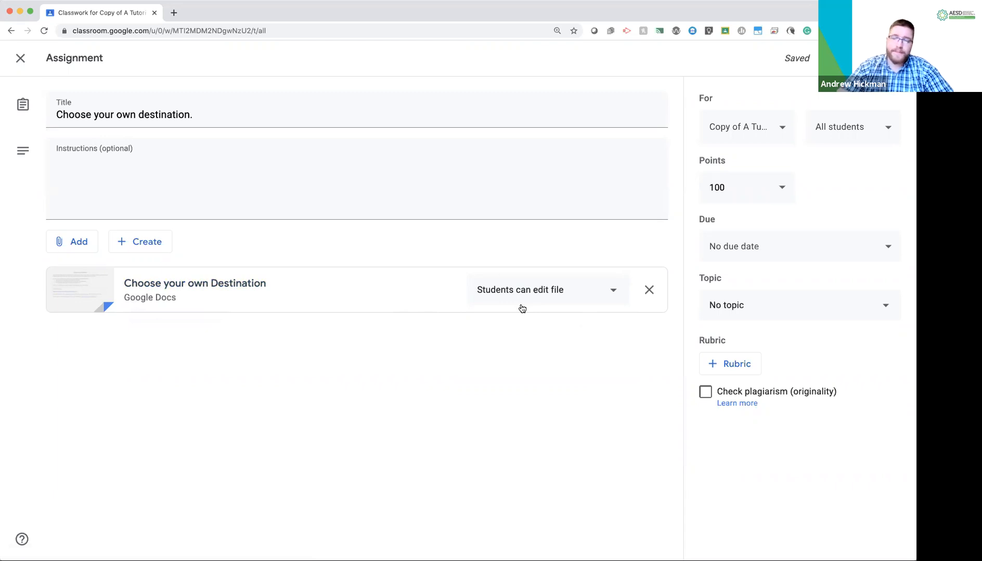
click(612, 293)
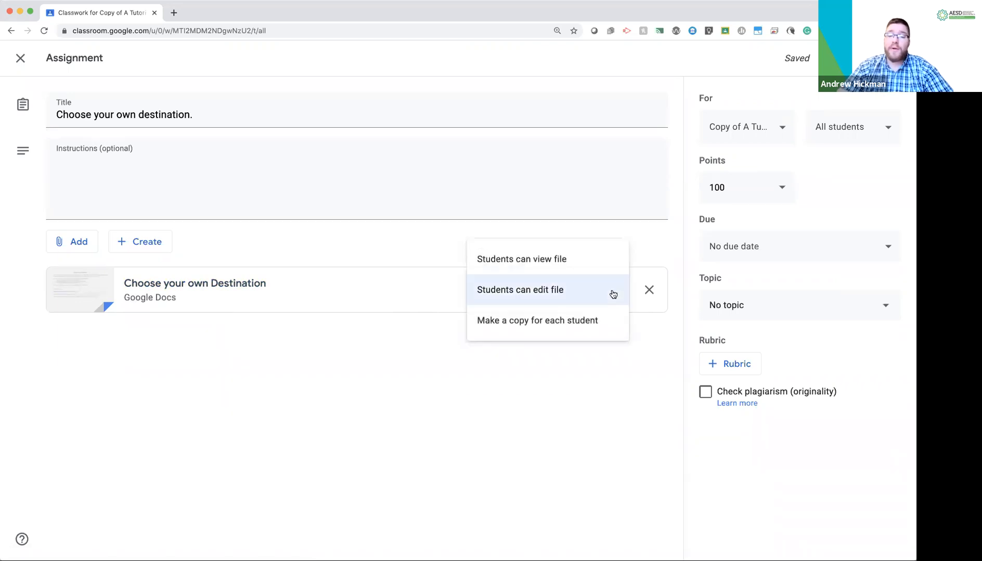
click(583, 323)
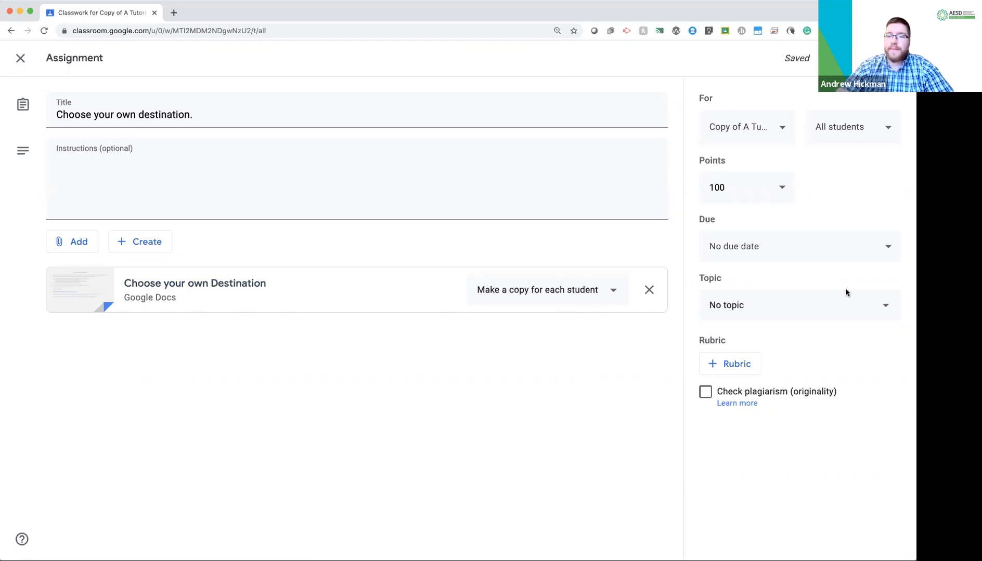
click(780, 129)
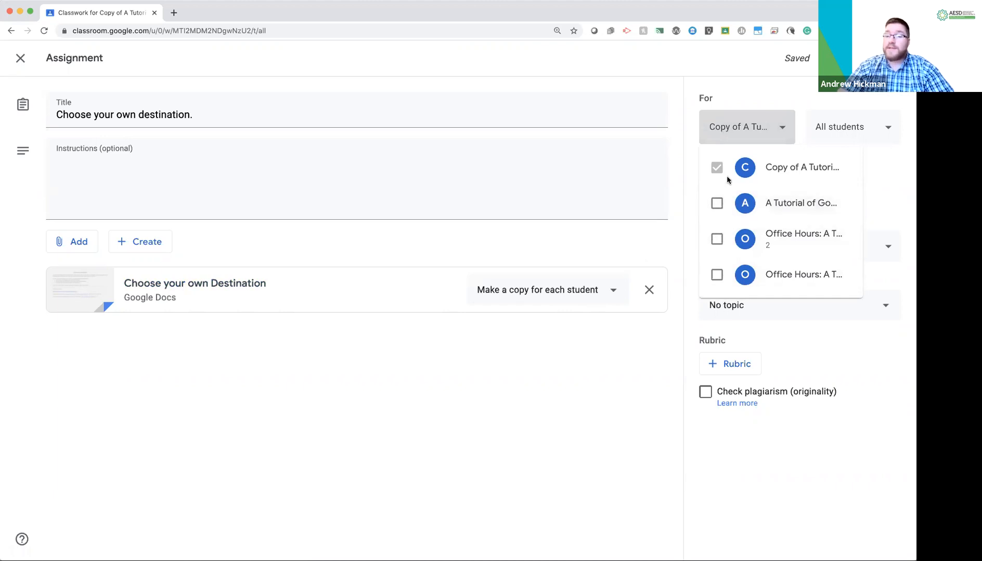
click(664, 371)
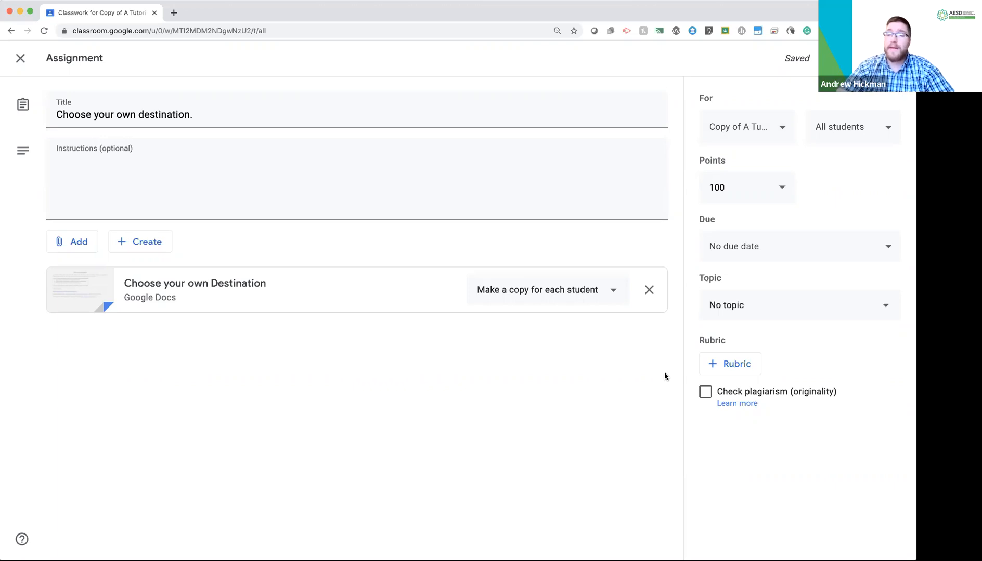
click(852, 130)
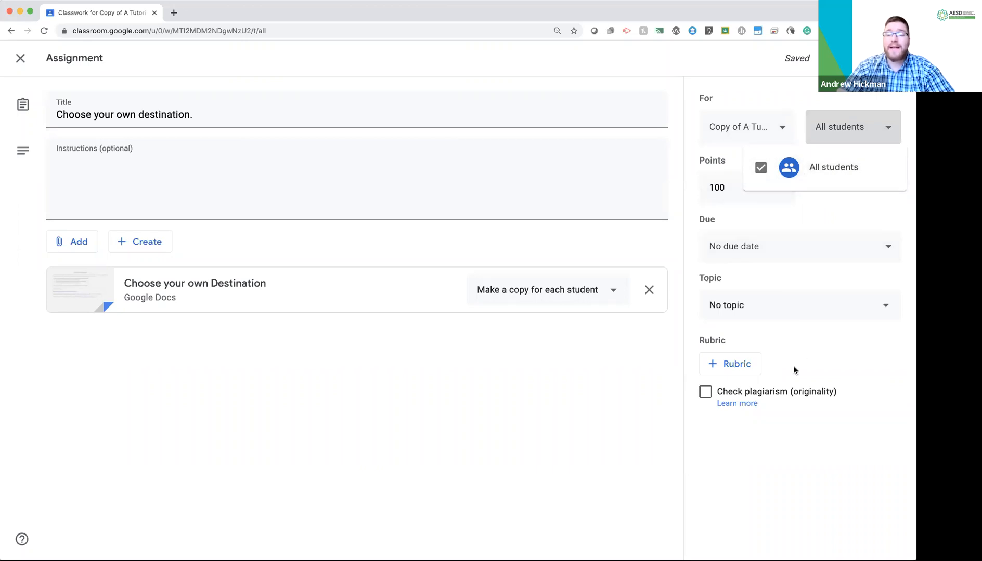
click(593, 392)
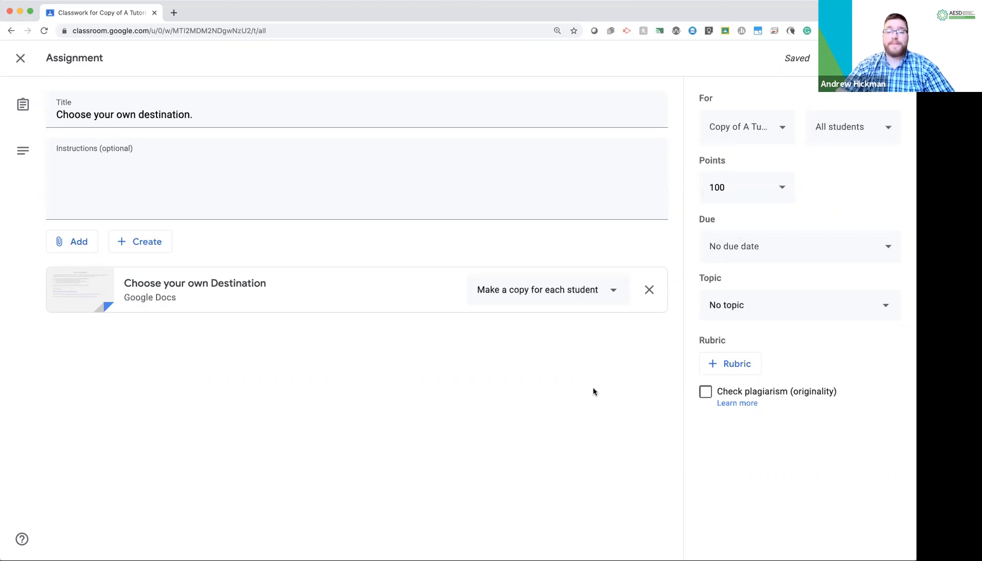
- Set the assignment's point value to 4
click(782, 196)
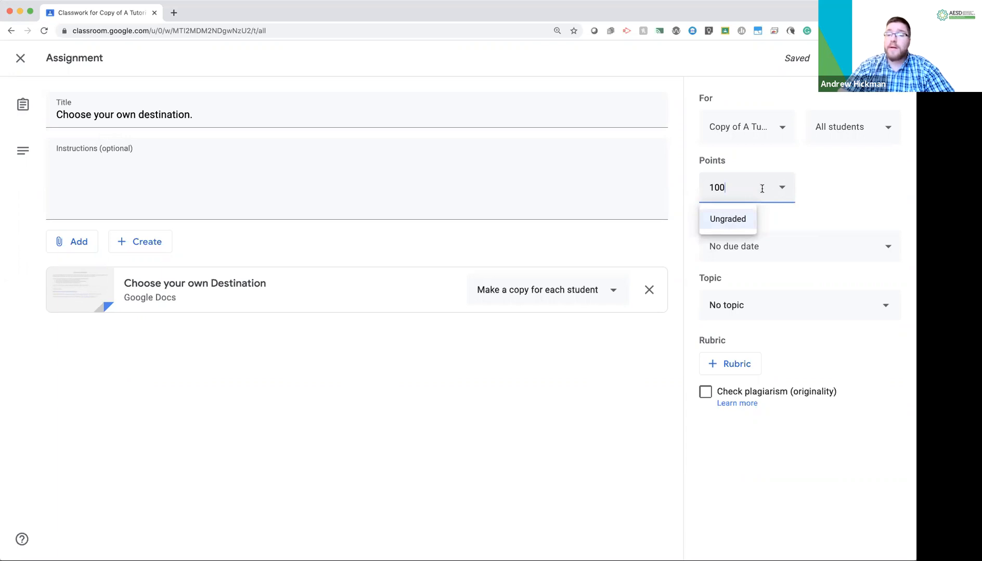
drag(726, 187, 664, 186)
text(8)
key(BackSpace)
text(4)
click(572, 360)
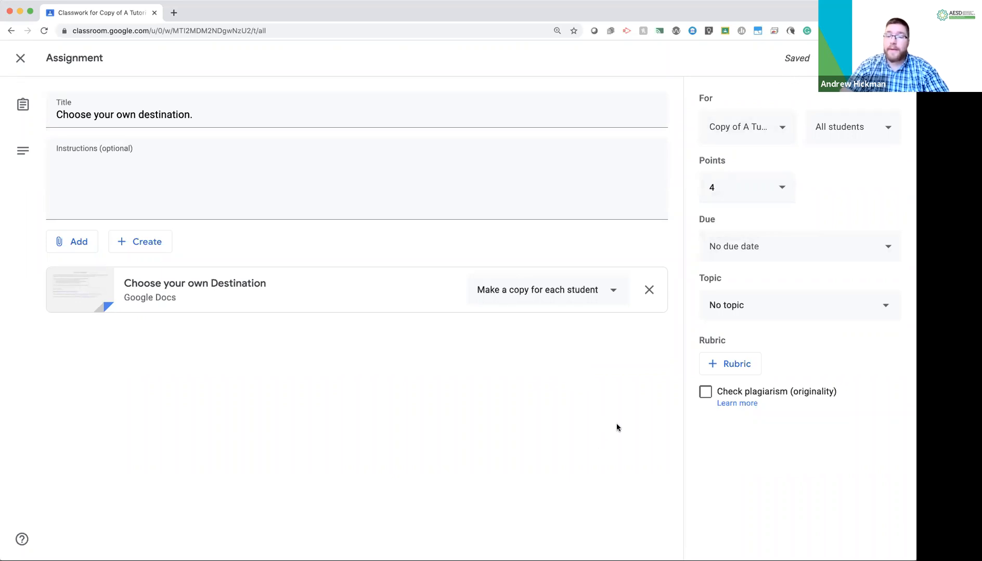
- Set the assignment's due date to Aug 19, 2020 with a due time of 11:59 PM
click(879, 248)
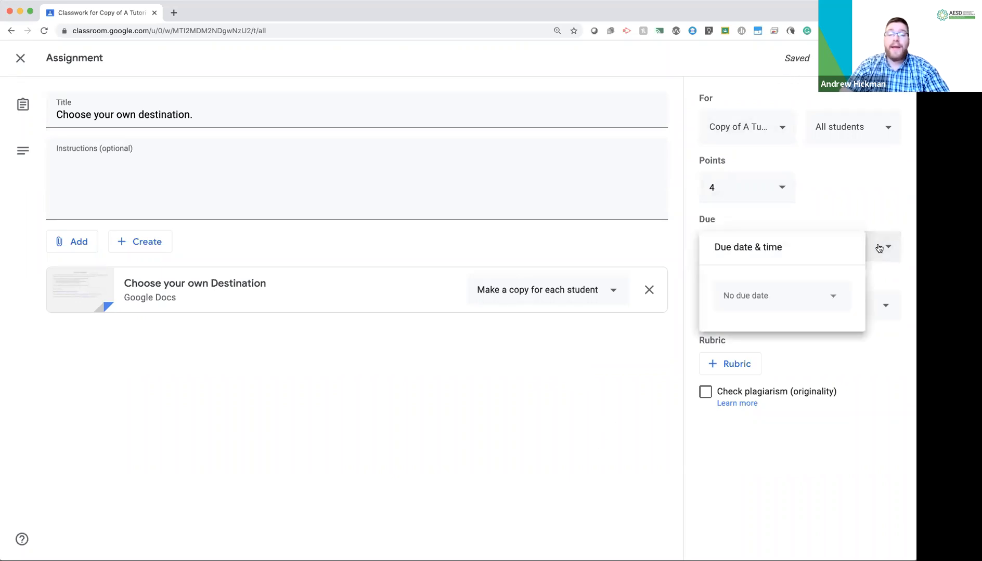
click(831, 306)
click(789, 416)
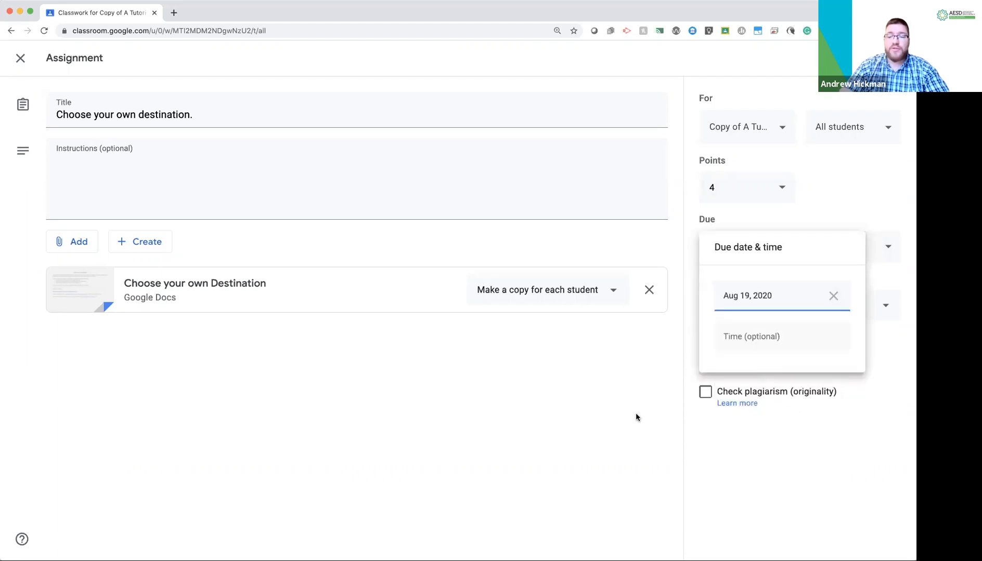
click(743, 347)
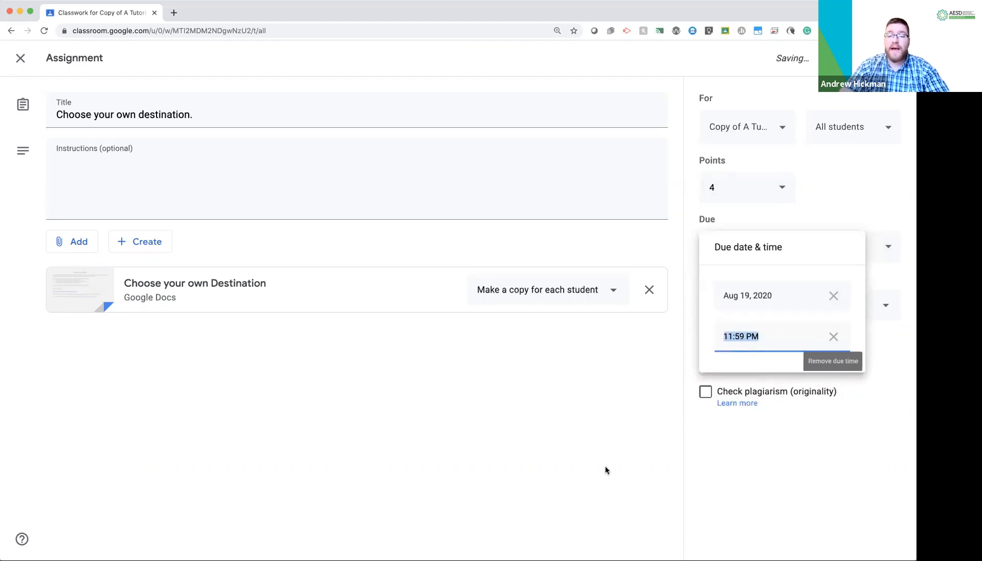
click(605, 468)
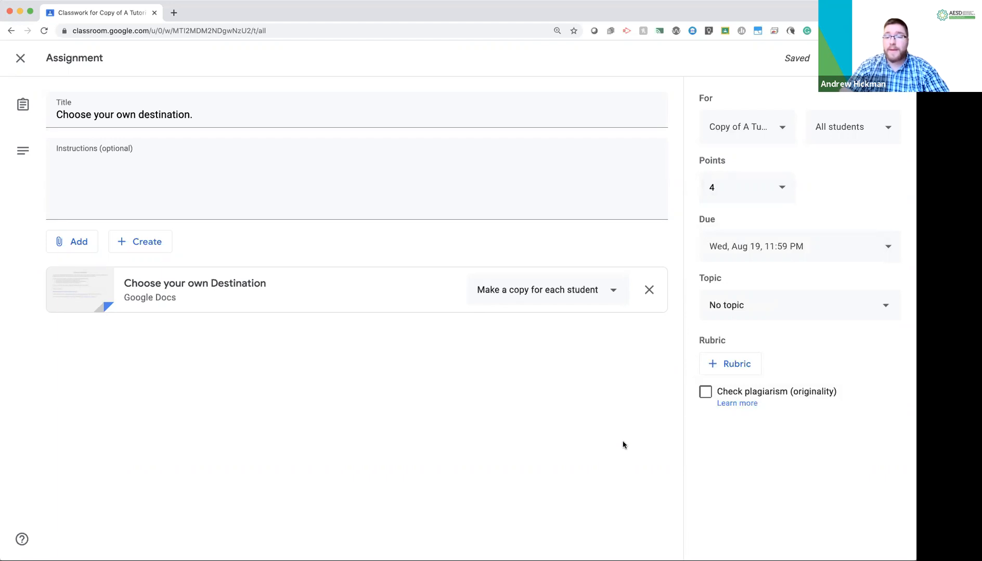
- Set the assignment's topic to Classroom Introduction
click(880, 310)
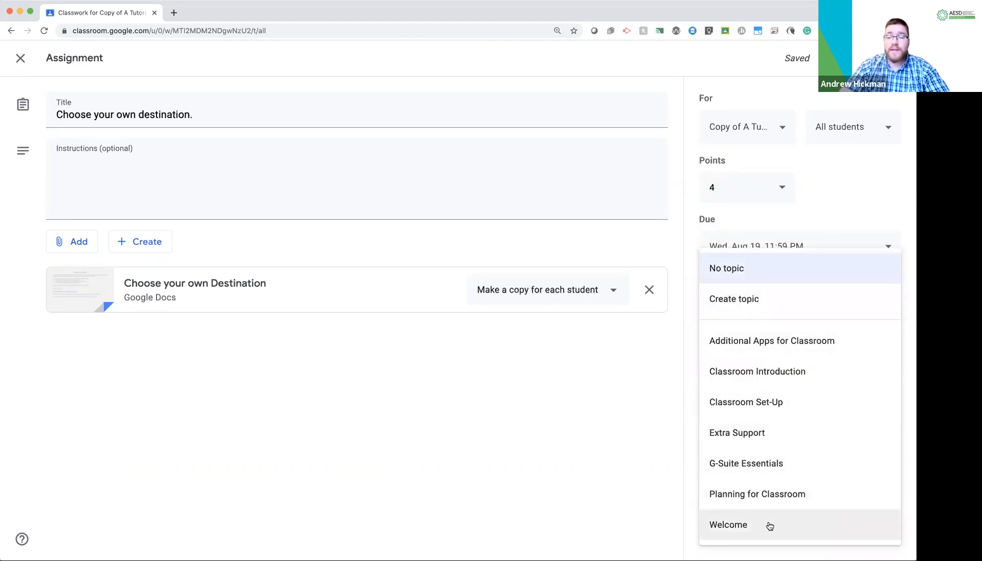
click(755, 372)
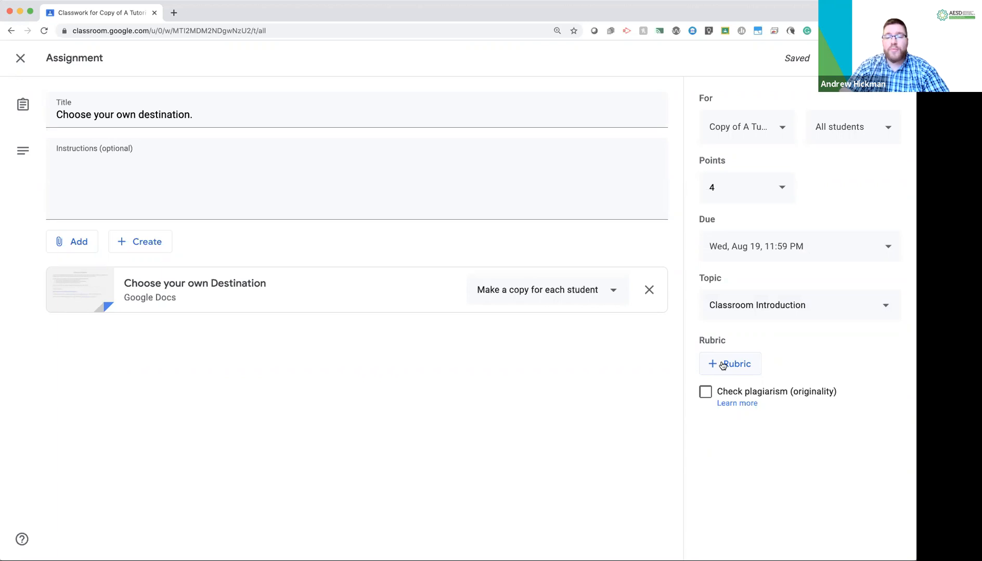
- Create a new rubric for the assignment and title its first criterion "Chose a destination"
click(722, 366)
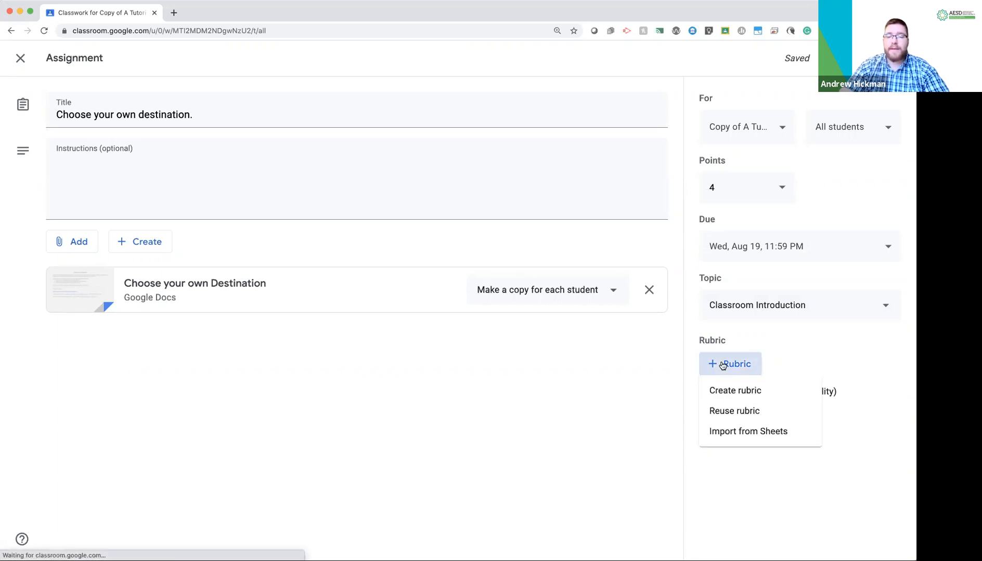
click(728, 396)
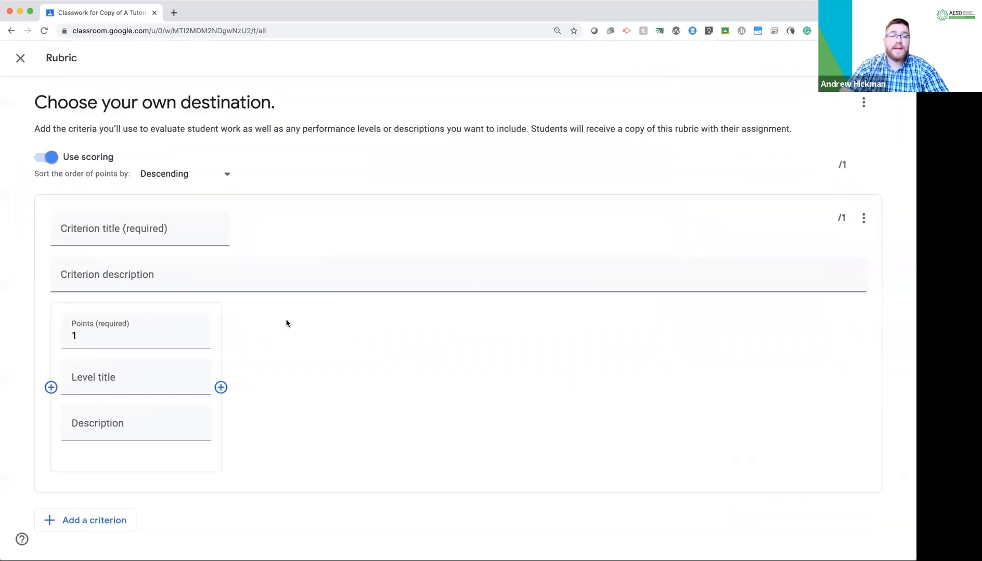
click(141, 229)
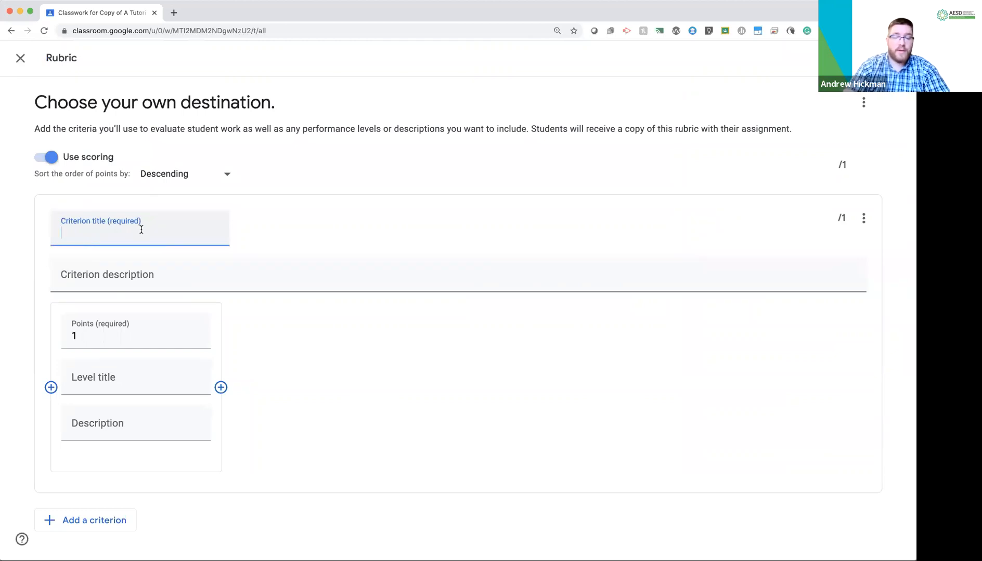
text(C)
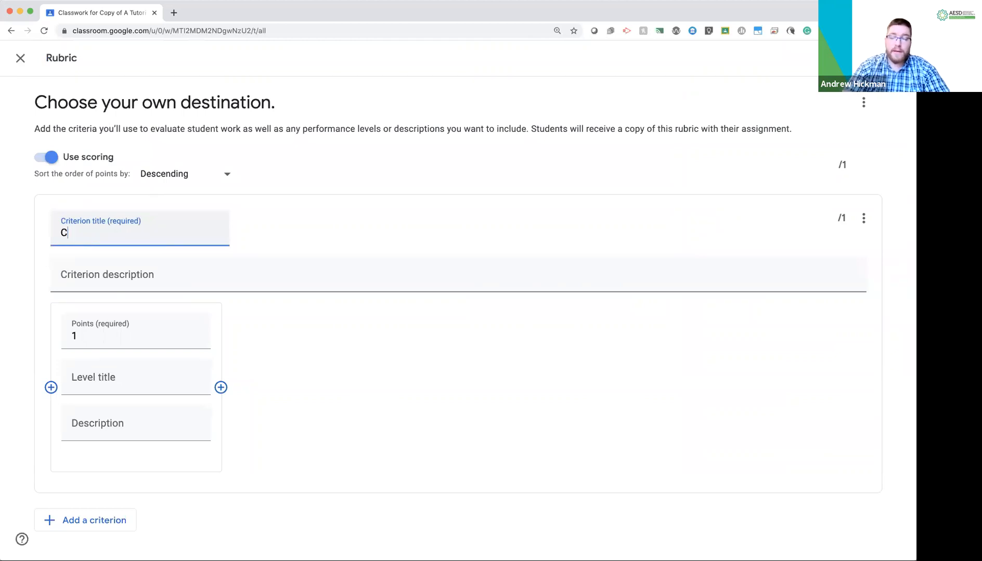
text(hose a destination)
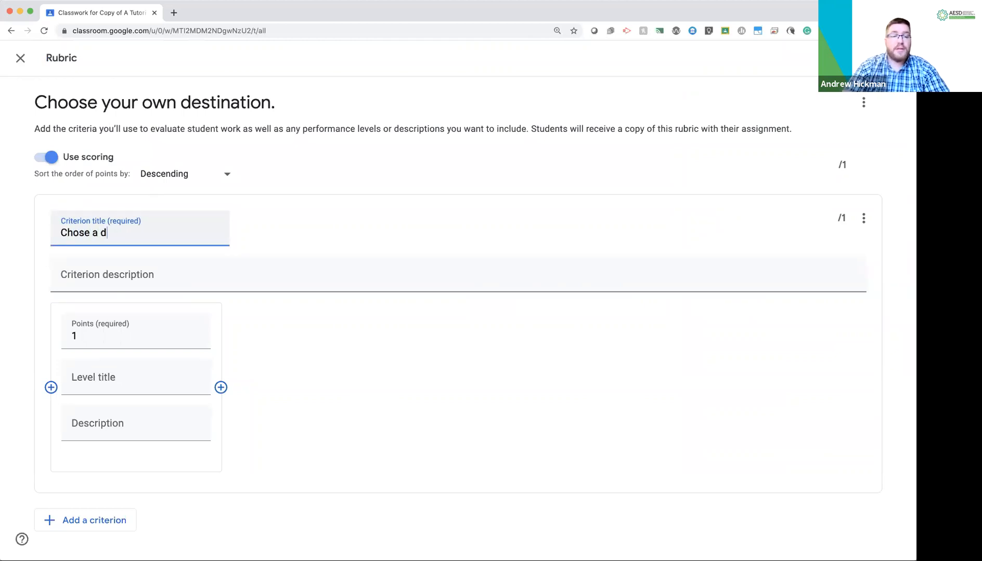
- Enter "In the assignment." as the criterion description, and leave the rubric without saving it
click(133, 271)
text(In t)
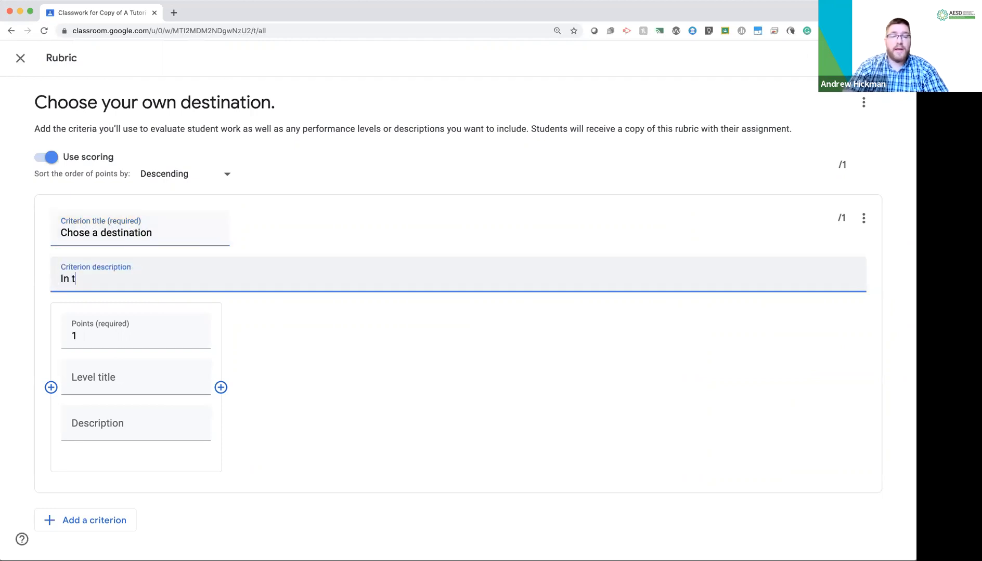
text(he assignment)
key(BackSpace)
key(BackSpace)
key(BackSpace)
key(BackSpace)
text(,ment.)
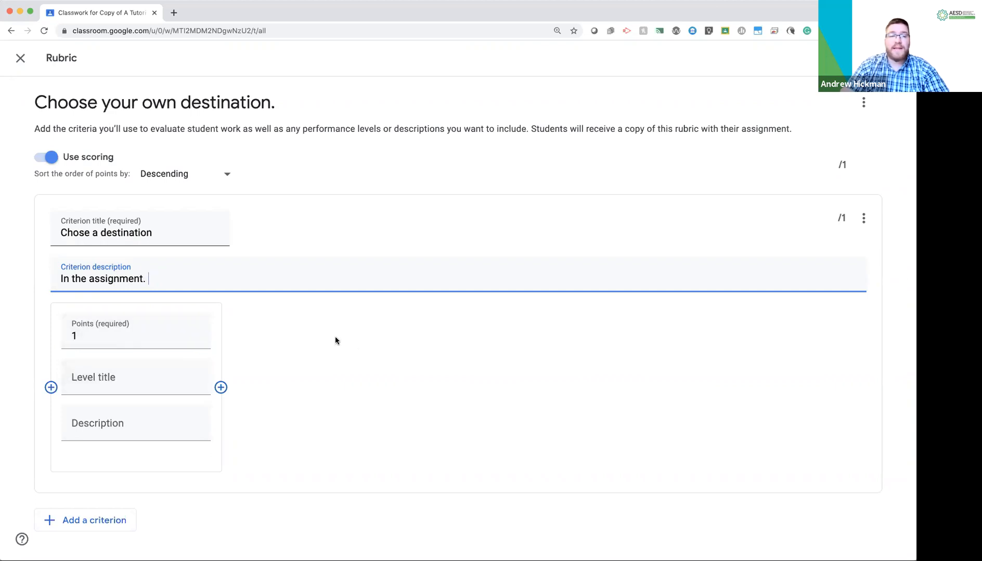
click(20, 58)
click(546, 341)
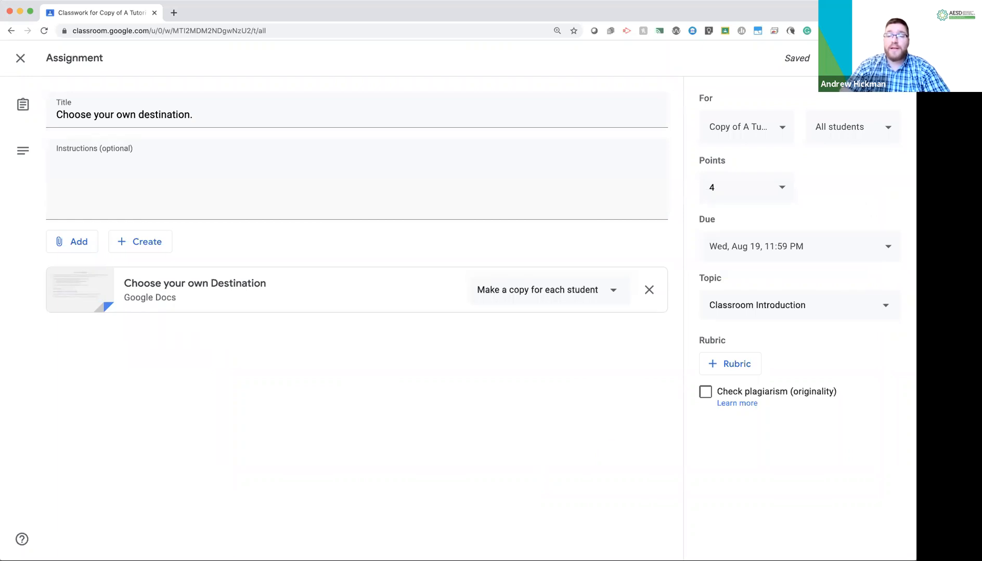
click(888, 59)
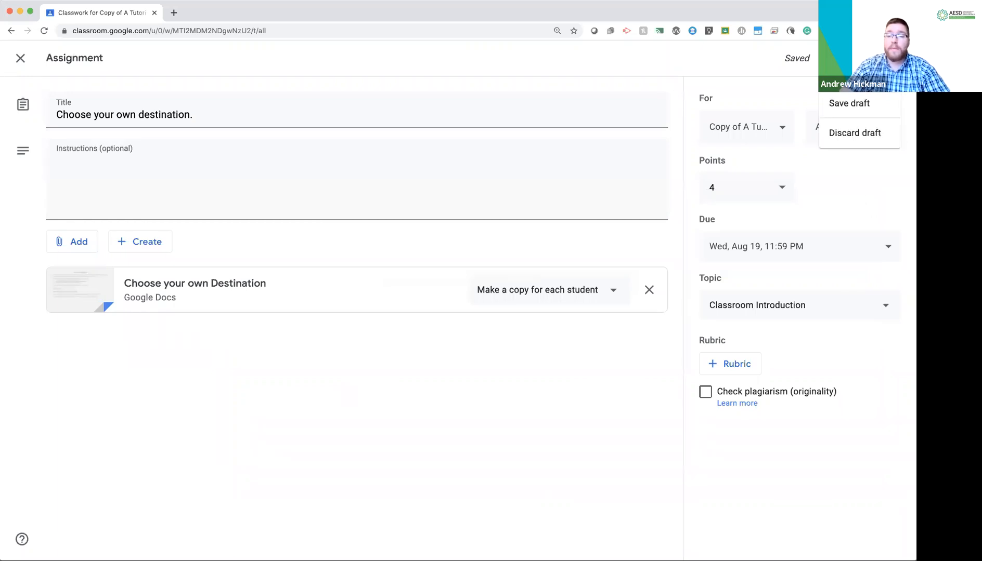
click(610, 415)
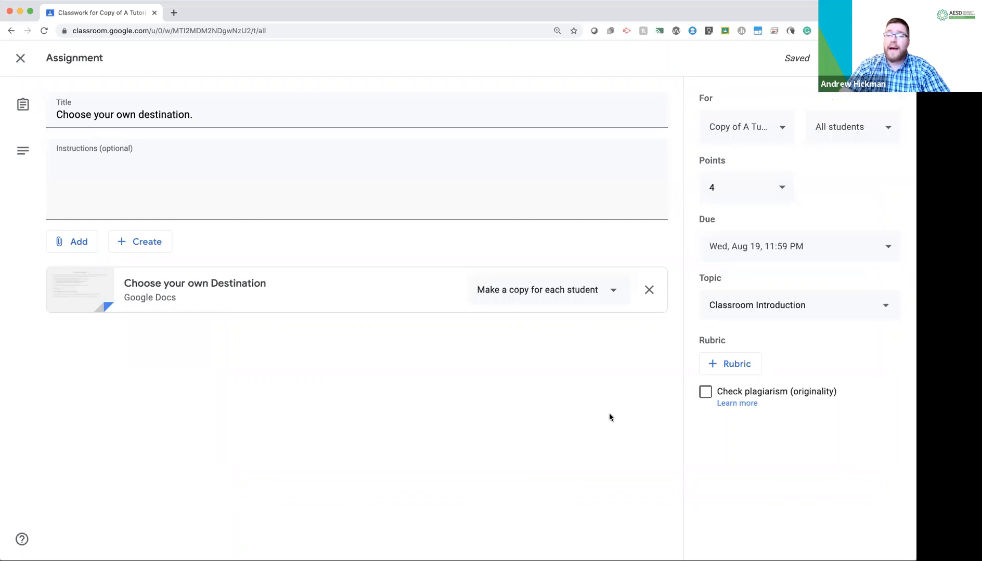
- Add the tutorial class and both Office Hours classes to the classes receiving the assignment
click(780, 136)
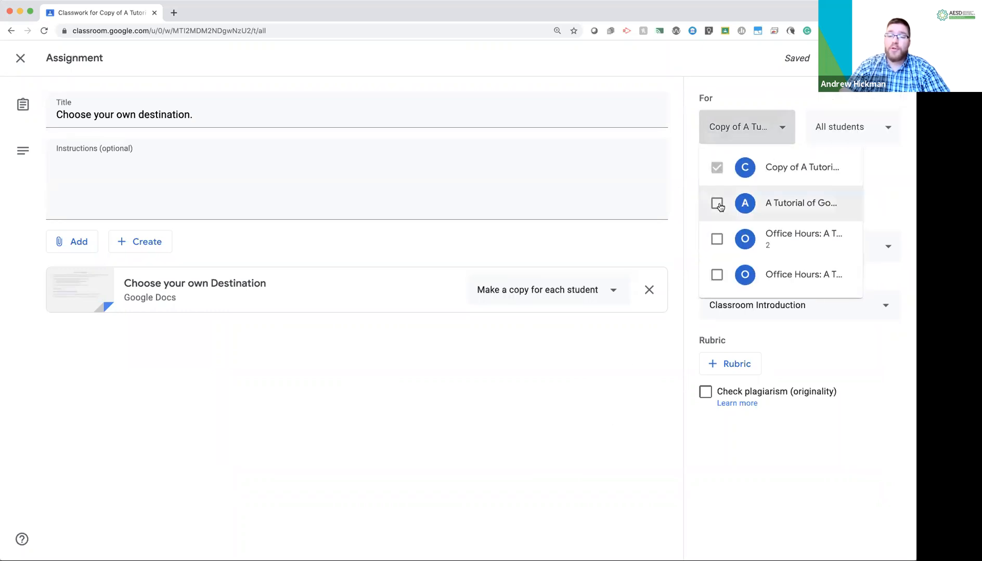
click(717, 203)
click(716, 239)
click(716, 275)
click(637, 366)
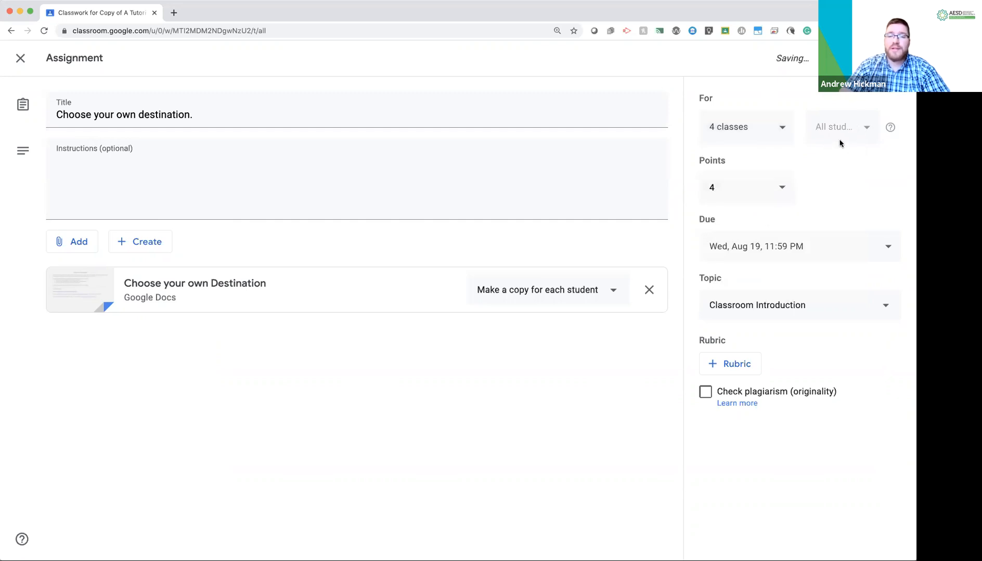
click(887, 58)
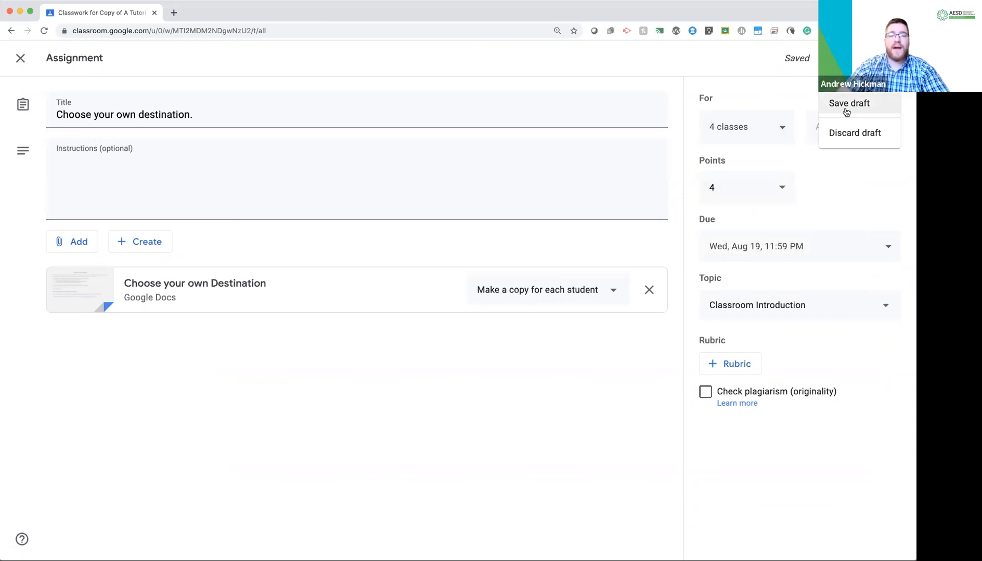
click(584, 407)
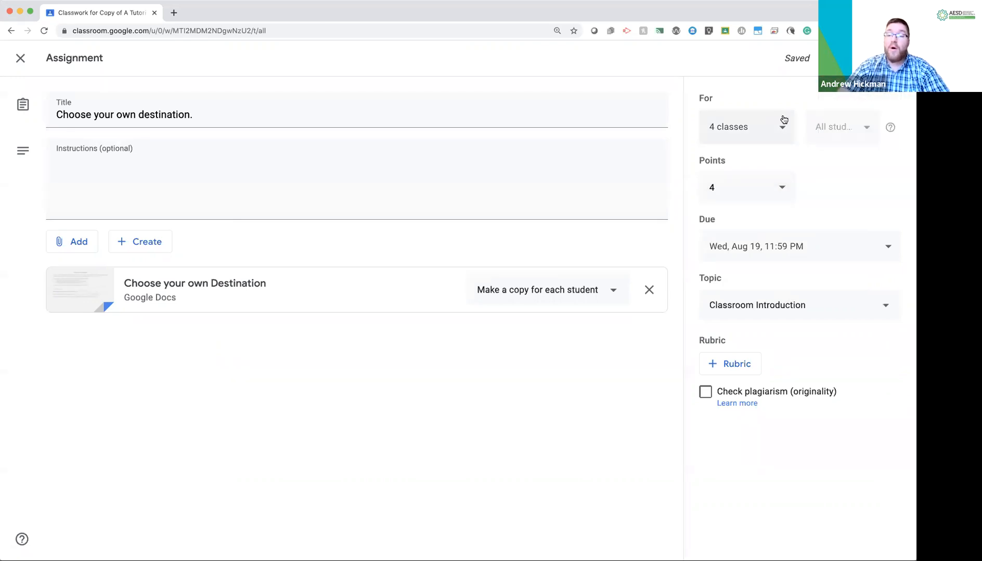
- Remove the three additional classes from the assignment, keeping only the Copy of A Tutorial class selected
click(776, 128)
click(715, 203)
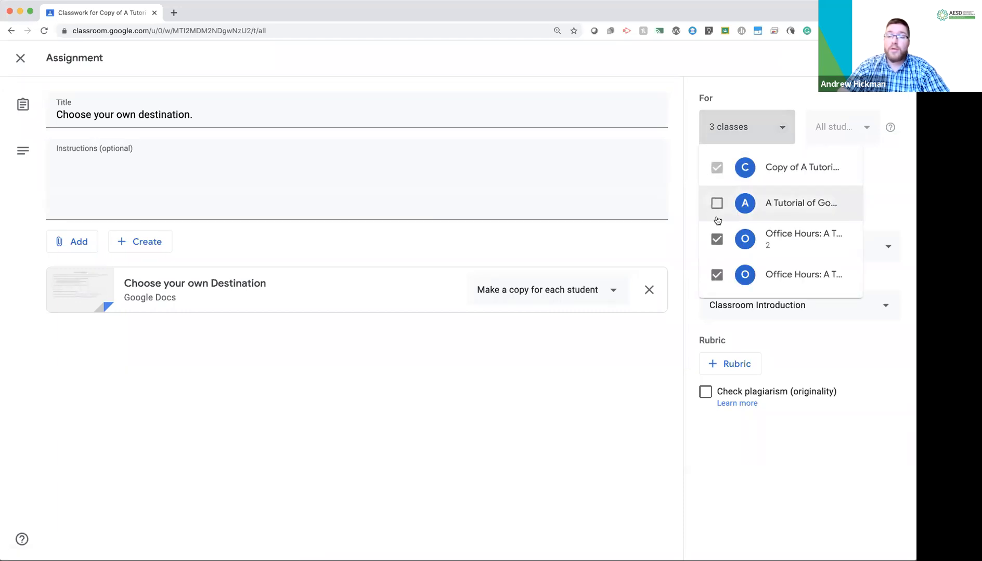
click(714, 240)
click(713, 276)
key(Escape)
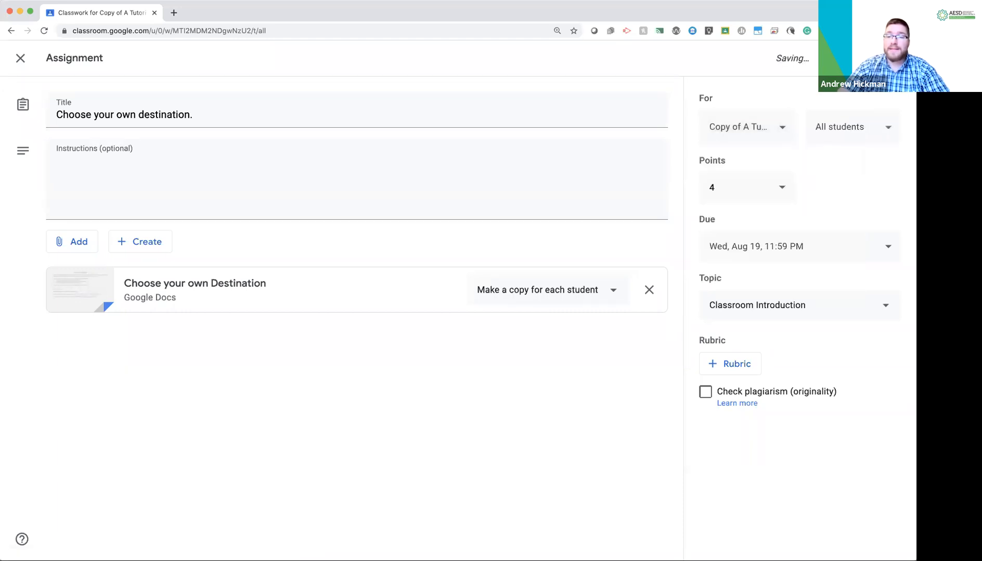
- Publish the "Choose your own destination." assignment to the selected class
click(853, 58)
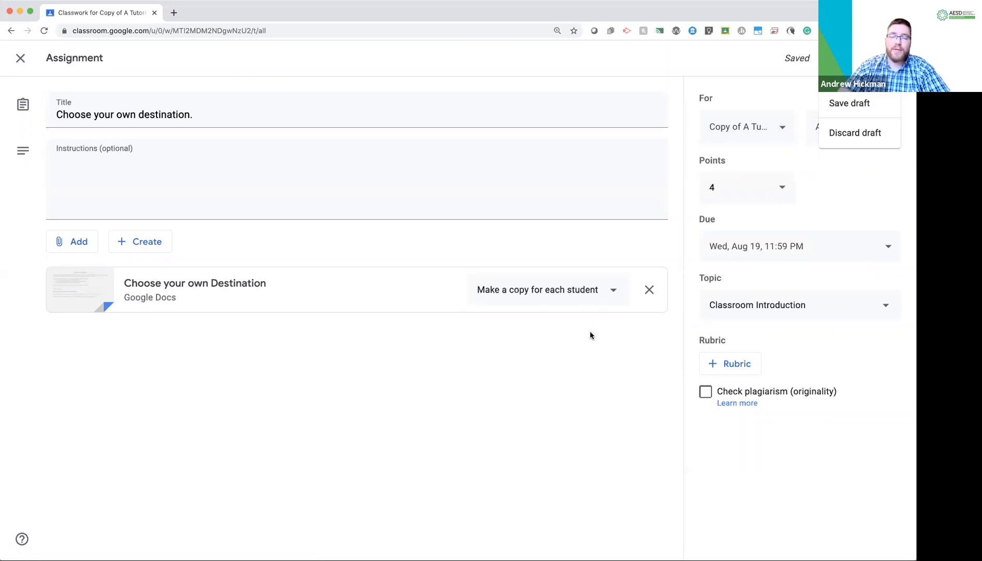
key(Escape)
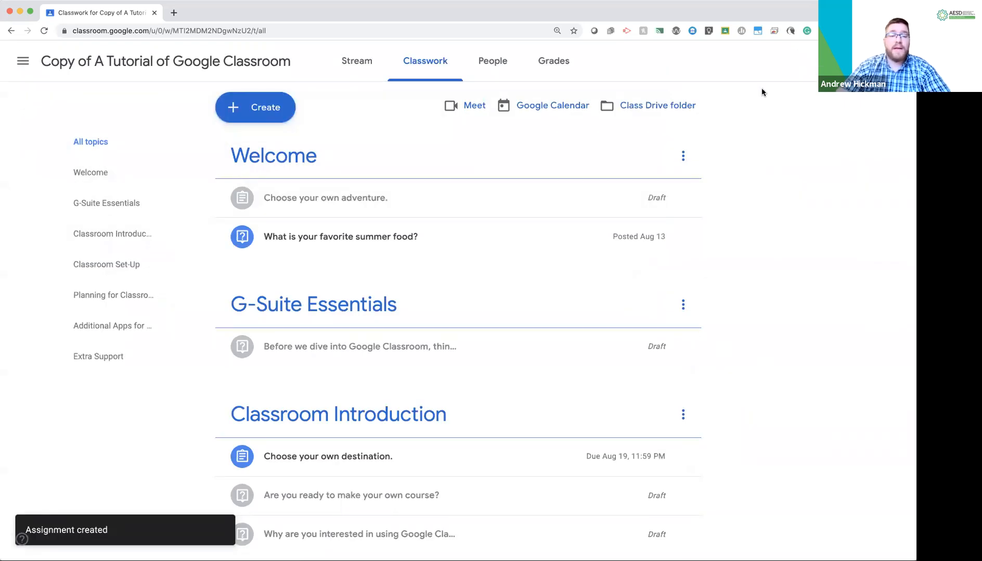
- Expand the "Choose your own destination." assignment under Classroom Introduction to check its posted details and attachment
scroll(453, 343, down, 1)
scroll(452, 344, down, 5)
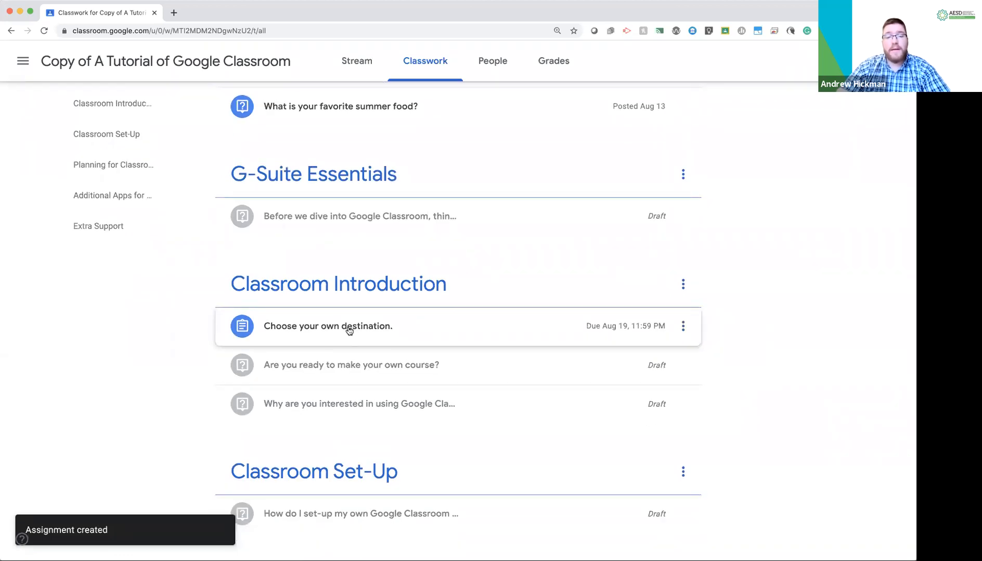
click(349, 330)
scroll(515, 357, down, 4)
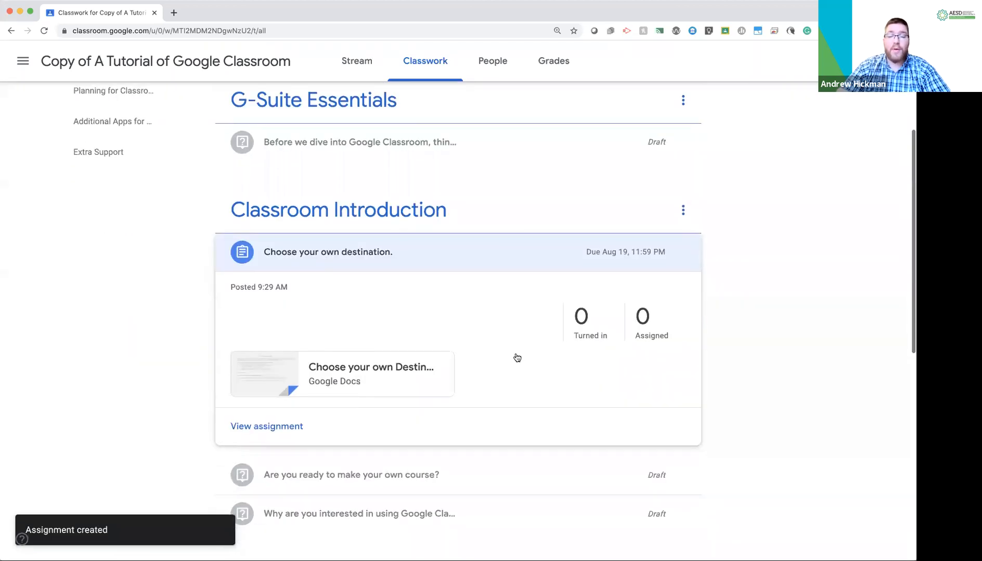